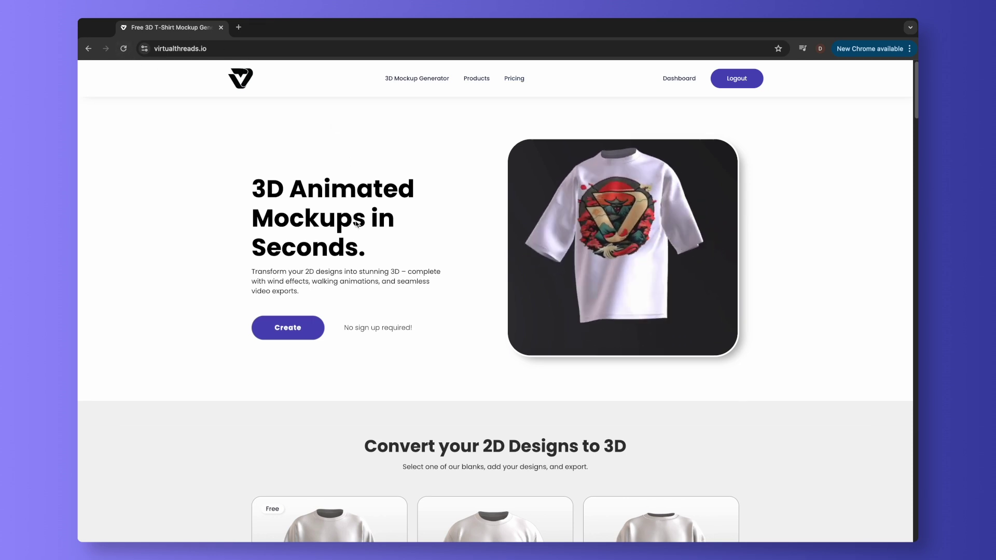
- Scroll down the Create page to the garment blanks to reach the polo shirt
{"action": "scroll", "coordinate": [337, 249], "scroll_direction": "down", "scroll_amount": 2}
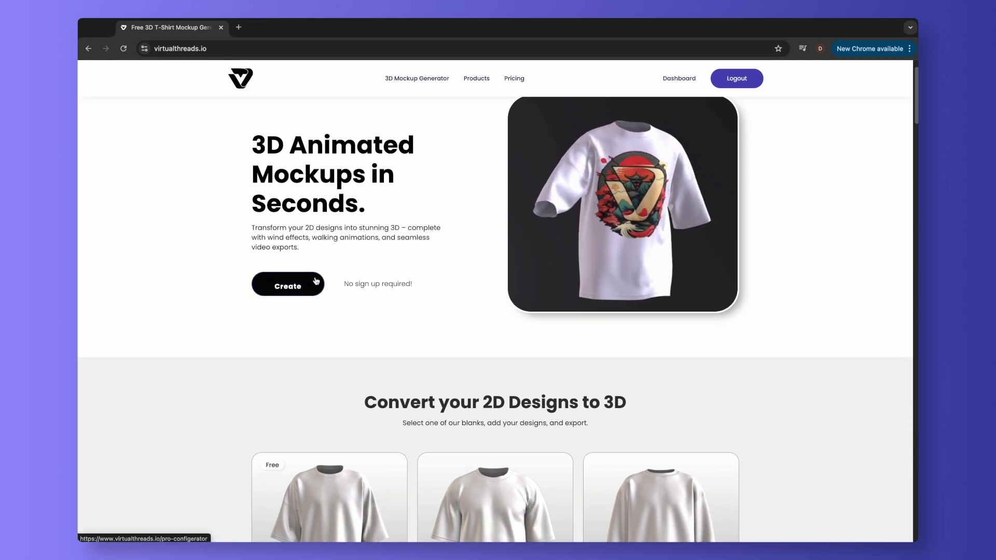
{"action": "scroll", "coordinate": [306, 303], "scroll_direction": "down", "scroll_amount": 1}
{"action": "scroll", "coordinate": [306, 303], "scroll_direction": "down", "scroll_amount": 7}
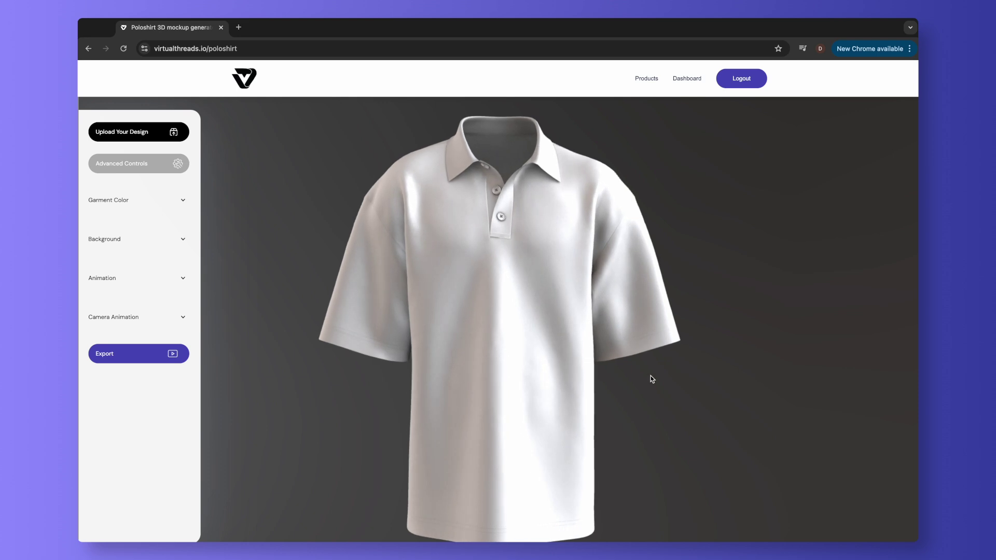
{"action": "left_click_drag", "start_coordinate": [372, 306], "coordinate": [765, 316]}
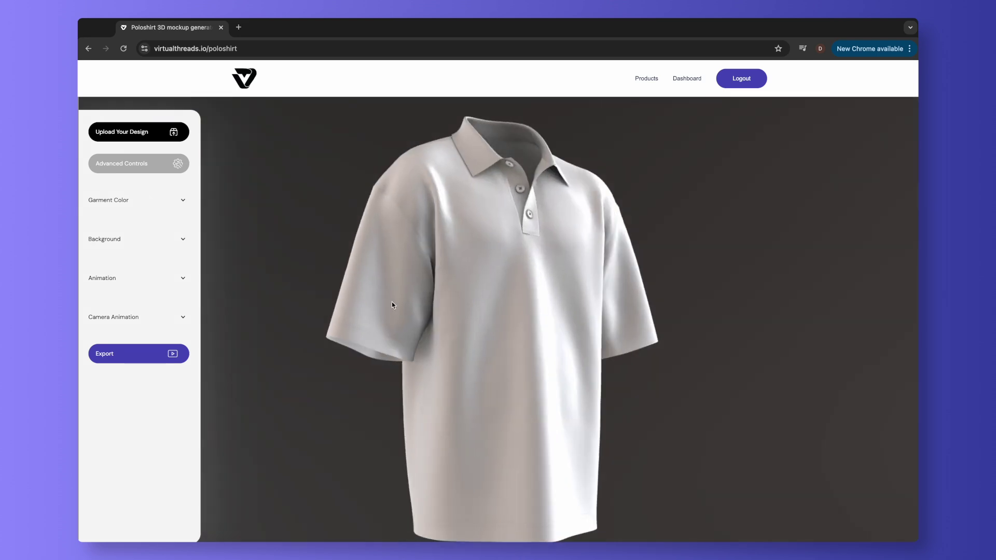
{"action": "scroll", "coordinate": [467, 312], "scroll_direction": "down", "scroll_amount": 5}
{"action": "scroll", "coordinate": [489, 309], "scroll_direction": "up", "scroll_amount": 15}
{"action": "left_click_drag", "start_coordinate": [498, 227], "coordinate": [518, 236]}
{"action": "scroll", "coordinate": [519, 236], "scroll_direction": "down", "scroll_amount": 5}
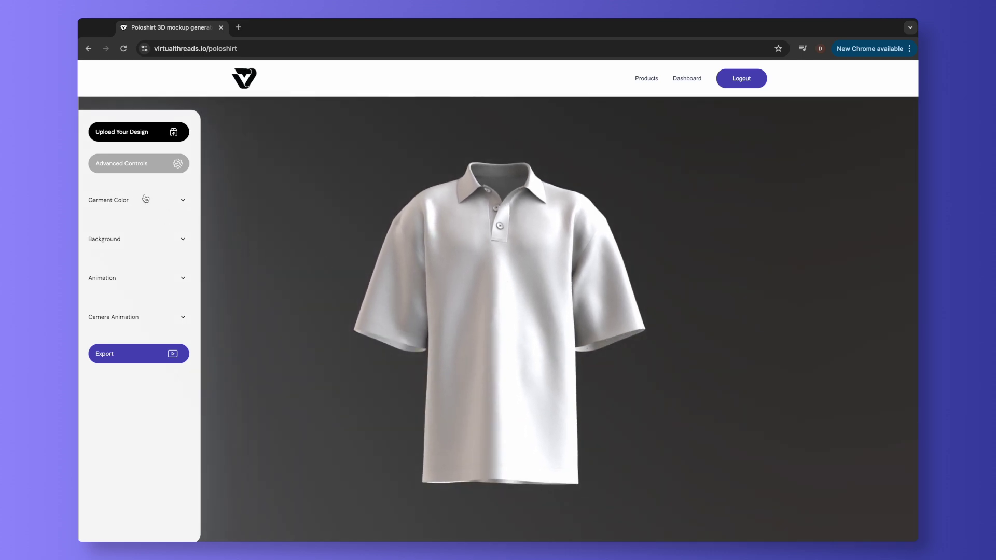
- Set the polo's garment colour to hex A52127 and turn it to a near-front view
{"action": "left_click", "coordinate": [99, 229]}
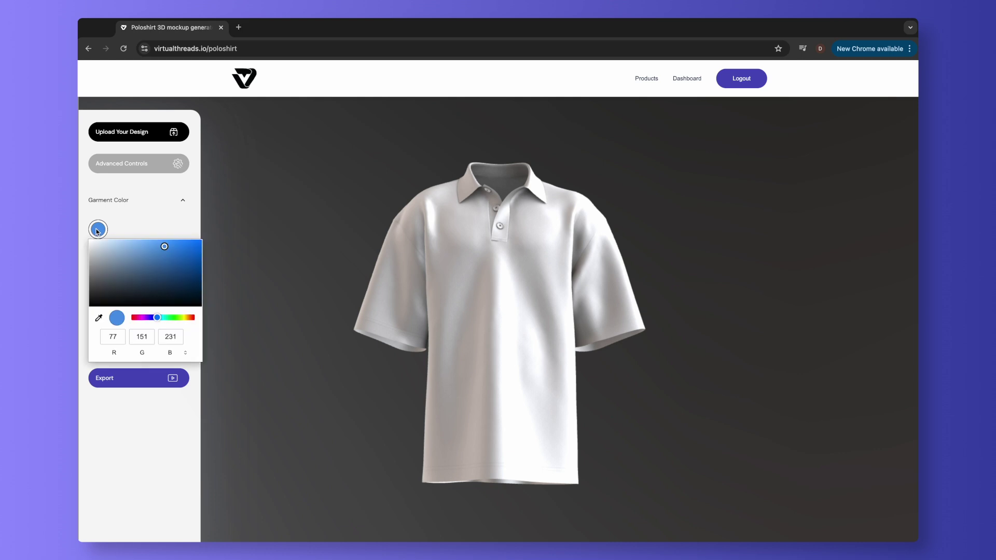
{"action": "left_click_drag", "start_coordinate": [145, 247], "coordinate": [148, 280]}
{"action": "mouse_move", "coordinate": [149, 318]}
{"action": "left_mouse_down"}
{"action": "mouse_move", "coordinate": [191, 318]}
{"action": "mouse_move", "coordinate": [152, 318]}
{"action": "left_mouse_up"}
{"action": "left_click_drag", "start_coordinate": [158, 276], "coordinate": [164, 248]}
{"action": "mouse_move", "coordinate": [152, 317]}
{"action": "left_mouse_down"}
{"action": "mouse_move", "coordinate": [133, 317]}
{"action": "mouse_move", "coordinate": [155, 318]}
{"action": "left_mouse_up"}
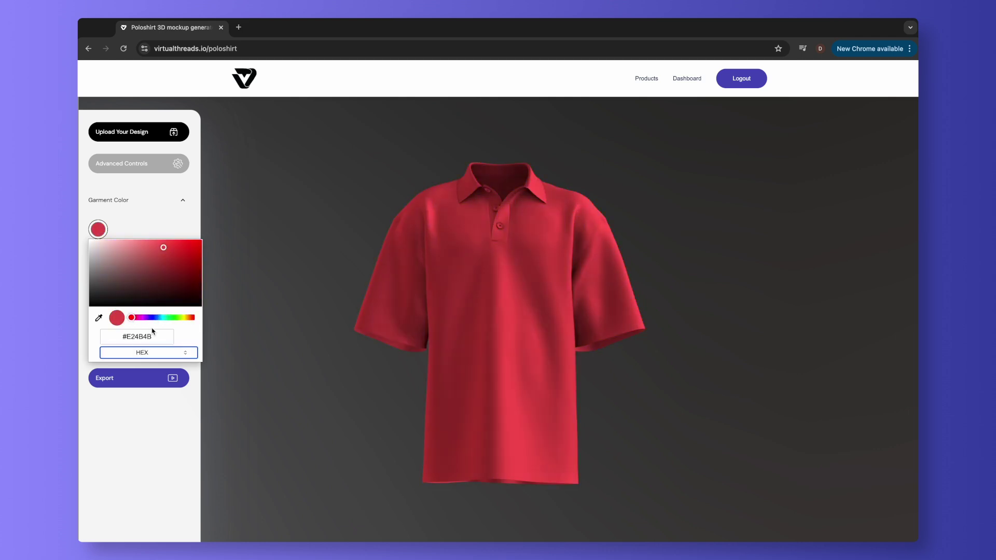
{"action": "type", "text": "A5"}
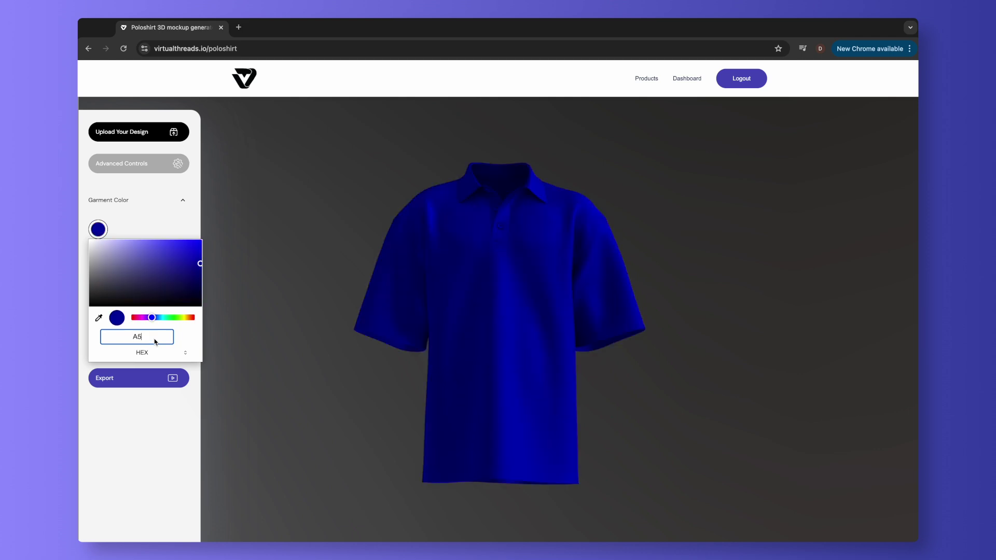
{"action": "type", "text": "2127"}
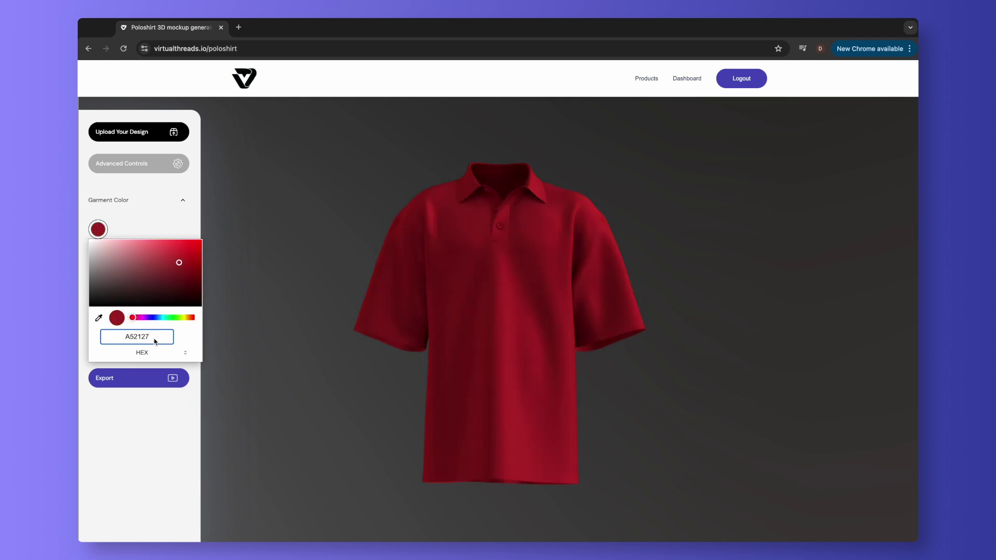
{"action": "left_click_drag", "start_coordinate": [408, 295], "coordinate": [605, 293]}
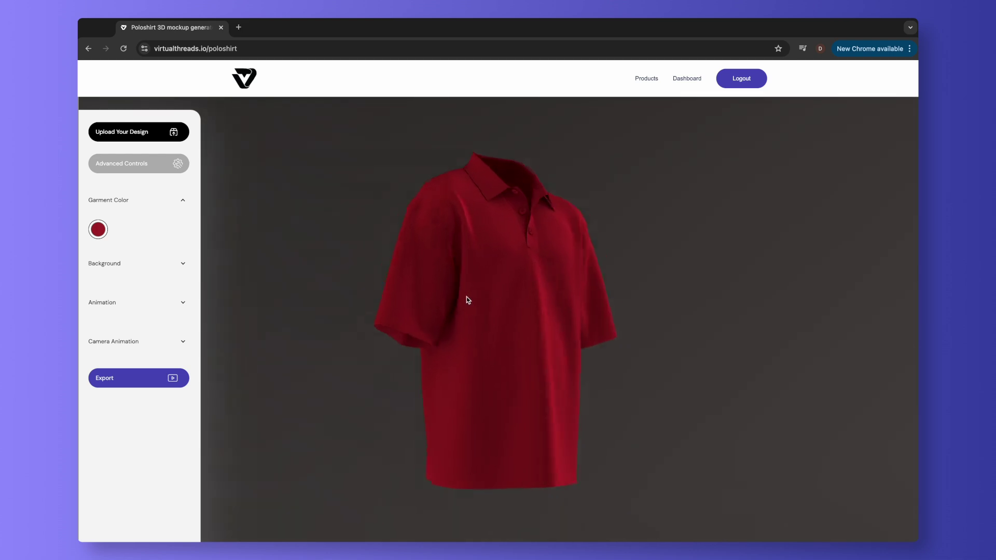
{"action": "left_click_drag", "start_coordinate": [466, 300], "coordinate": [444, 297]}
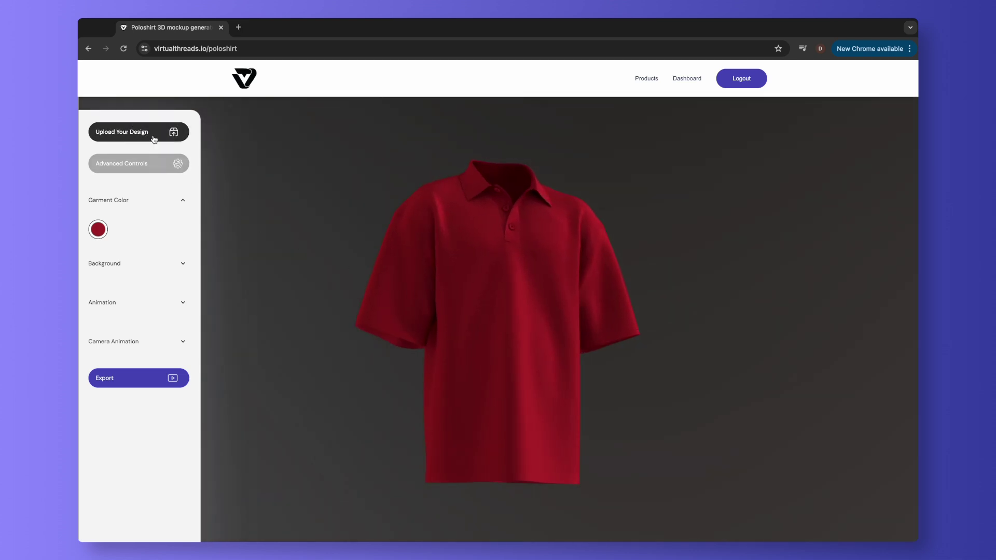
- Upload Front.png from the Crimson FC Sport Jersey folder as the polo's design
{"action": "left_click", "coordinate": [123, 132]}
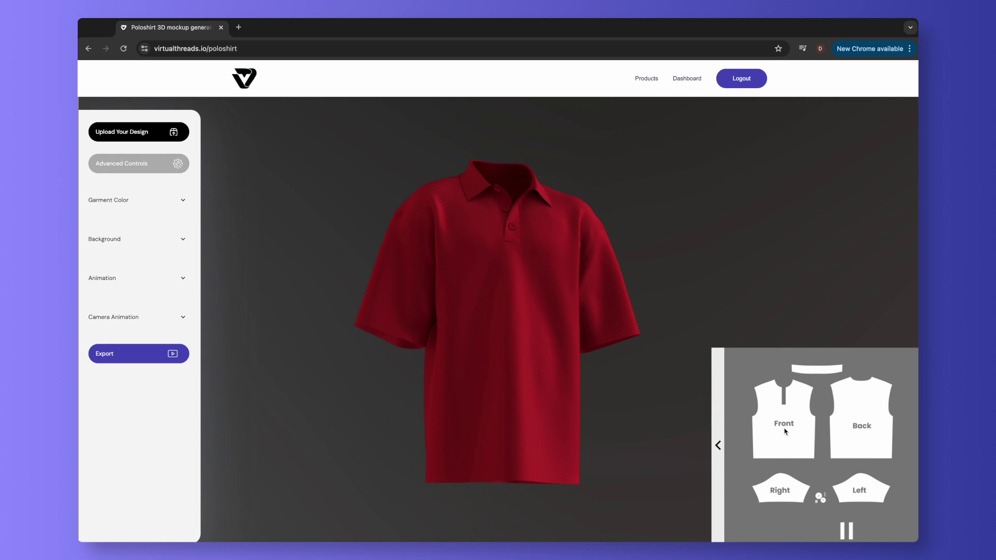
{"action": "left_click", "coordinate": [724, 433]}
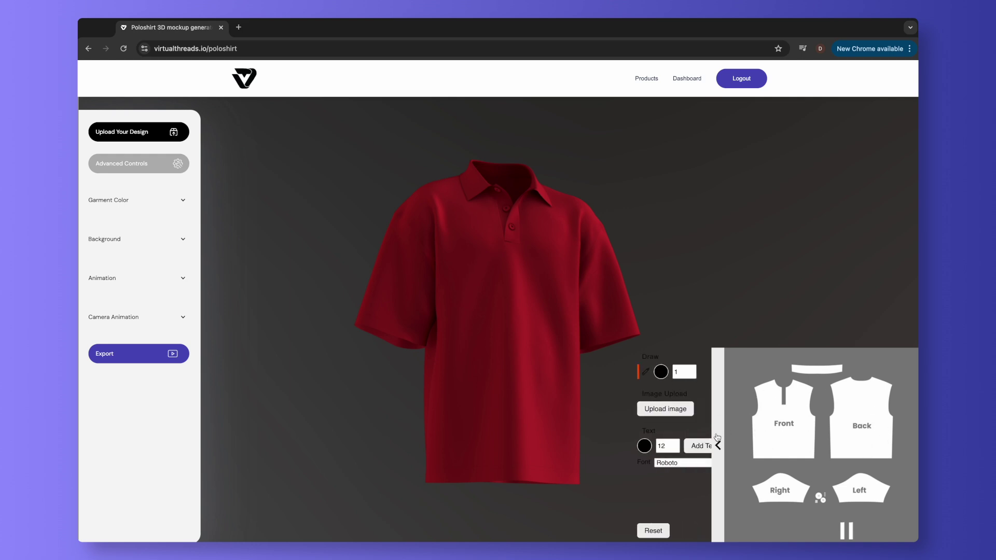
{"action": "left_click", "coordinate": [636, 410]}
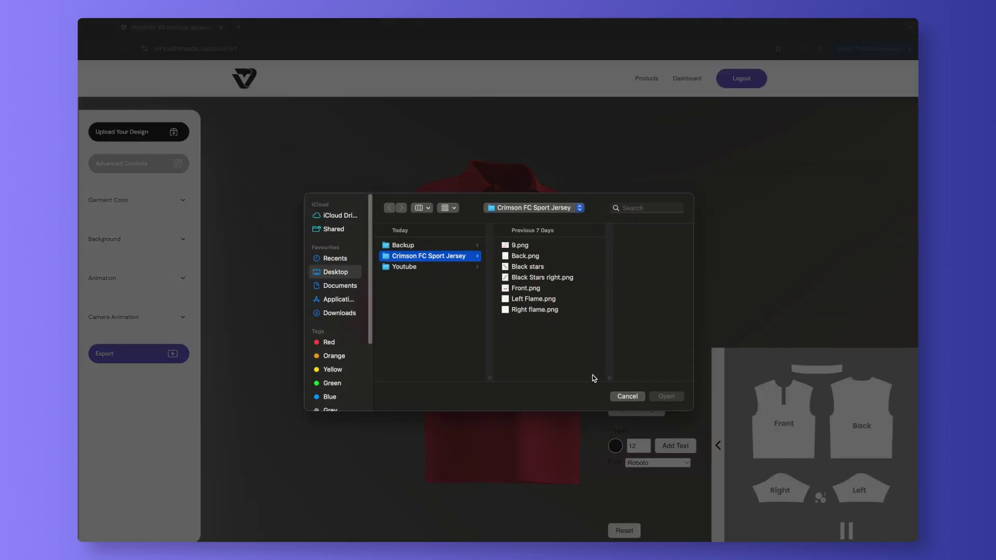
{"action": "left_click", "coordinate": [526, 288]}
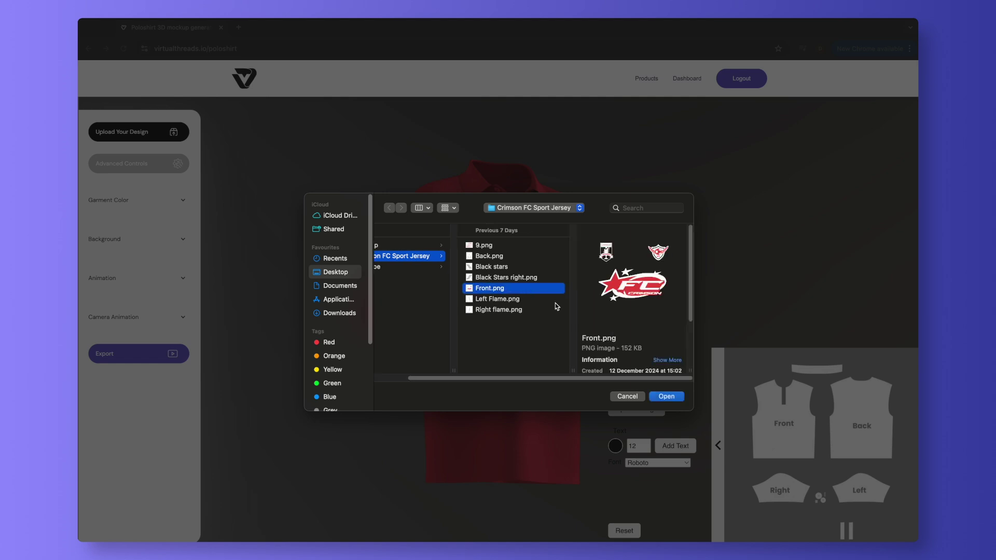
{"action": "left_click", "coordinate": [664, 396]}
- Shrink the FC Crimson graphic onto the Front panel, nudge the sleeve checkers, and check the back
{"action": "mouse_move", "coordinate": [806, 447]}
{"action": "left_mouse_down"}
{"action": "mouse_move", "coordinate": [765, 410]}
{"action": "mouse_move", "coordinate": [799, 397]}
{"action": "mouse_move", "coordinate": [860, 436]}
{"action": "mouse_move", "coordinate": [808, 459]}
{"action": "mouse_move", "coordinate": [771, 418]}
{"action": "mouse_move", "coordinate": [814, 409]}
{"action": "mouse_move", "coordinate": [816, 444]}
{"action": "left_mouse_up"}
{"action": "left_click_drag", "start_coordinate": [885, 500], "coordinate": [774, 392]}
{"action": "left_click_drag", "start_coordinate": [744, 362], "coordinate": [783, 421]}
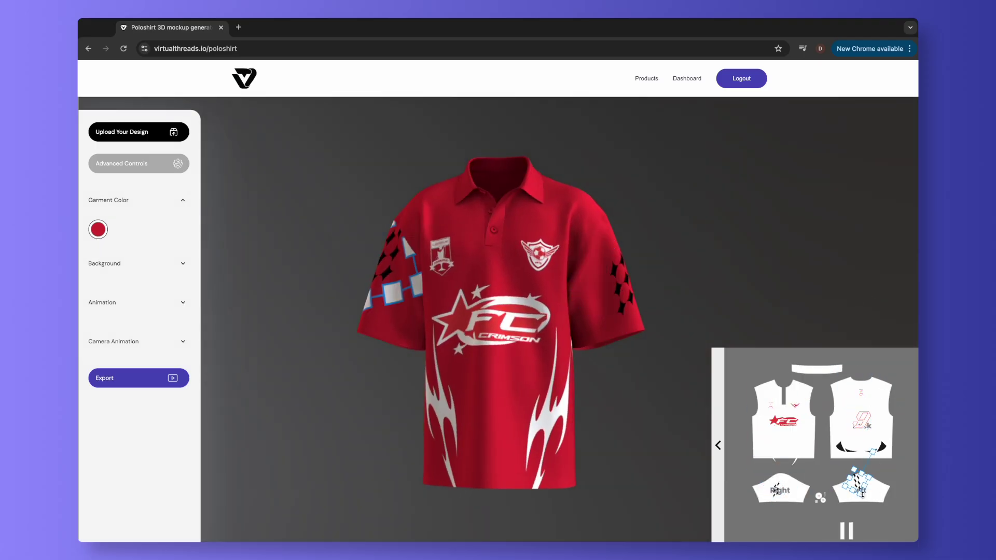
{"action": "left_click_drag", "start_coordinate": [857, 487], "coordinate": [859, 491]}
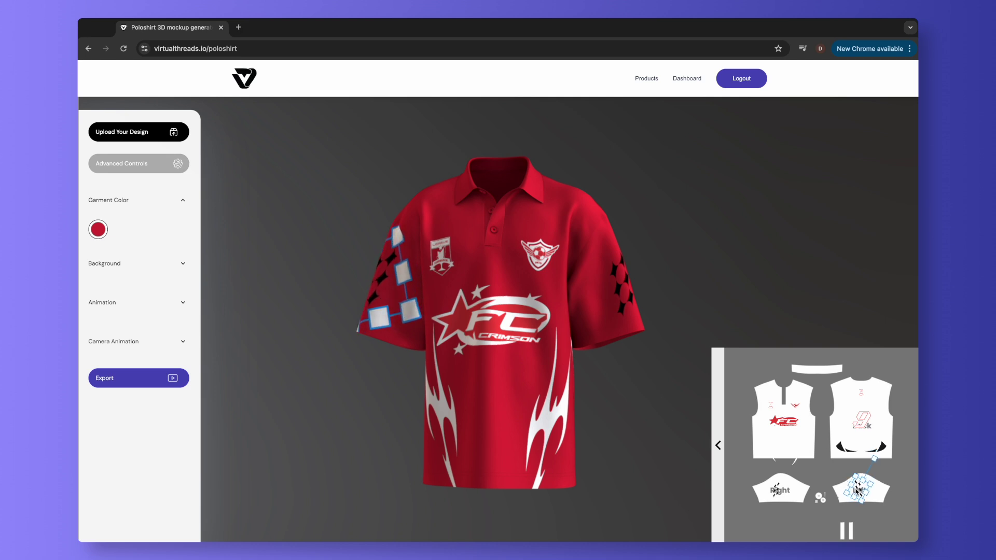
{"action": "left_click_drag", "start_coordinate": [472, 343], "coordinate": [442, 326]}
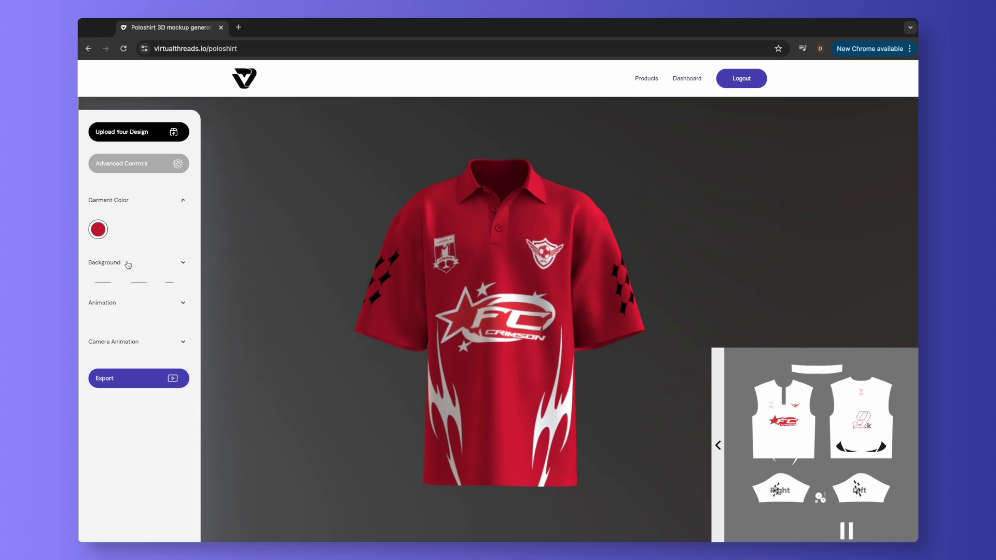
- Try a sampled dark red background colour, then switch the scene background to black
{"action": "left_click", "coordinate": [169, 268]}
{"action": "left_click_drag", "start_coordinate": [239, 282], "coordinate": [241, 304]}
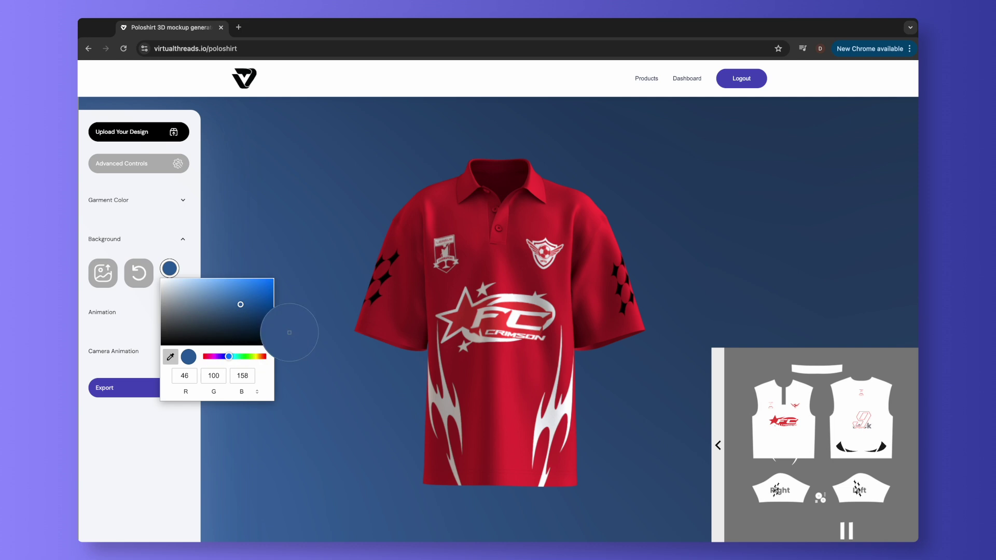
{"action": "left_click", "coordinate": [426, 300]}
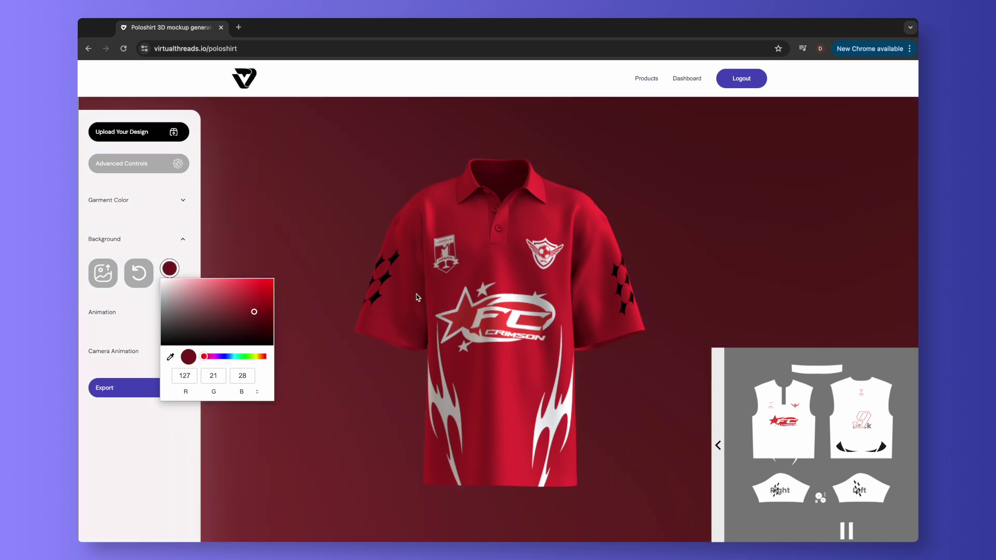
{"action": "left_click", "coordinate": [188, 273]}
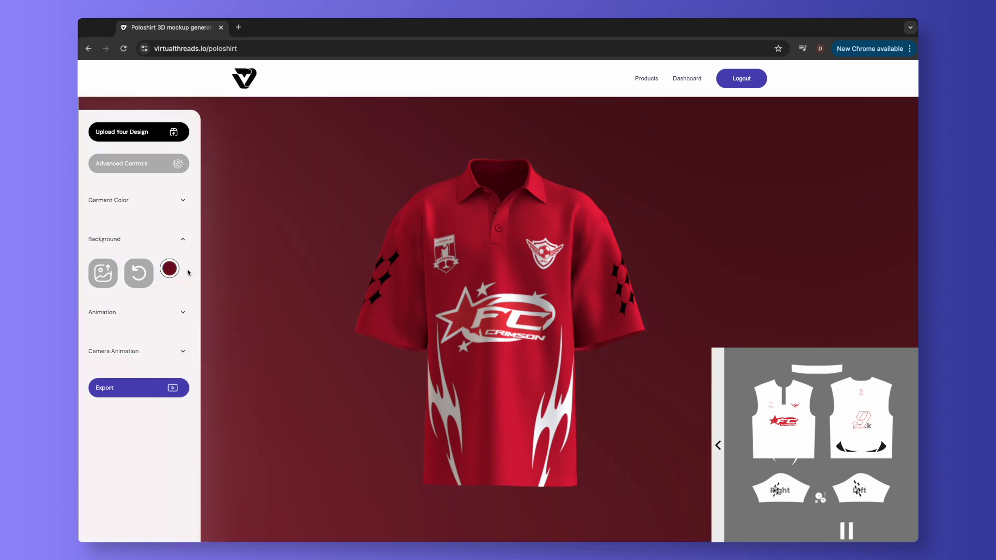
{"action": "left_click", "coordinate": [98, 276]}
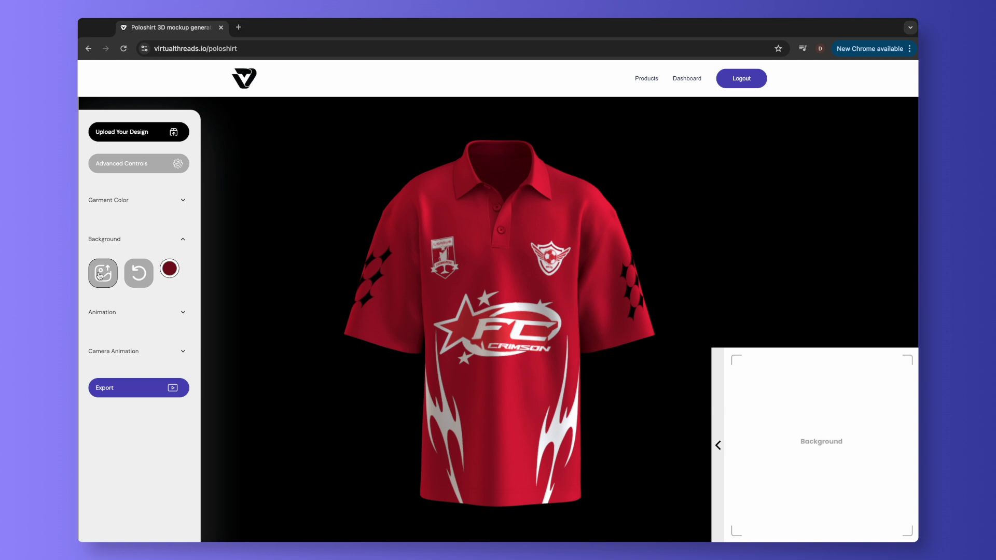
- Load Back.png as the backdrop image, deselect it, and collapse the Background settings
{"action": "left_click", "coordinate": [719, 428]}
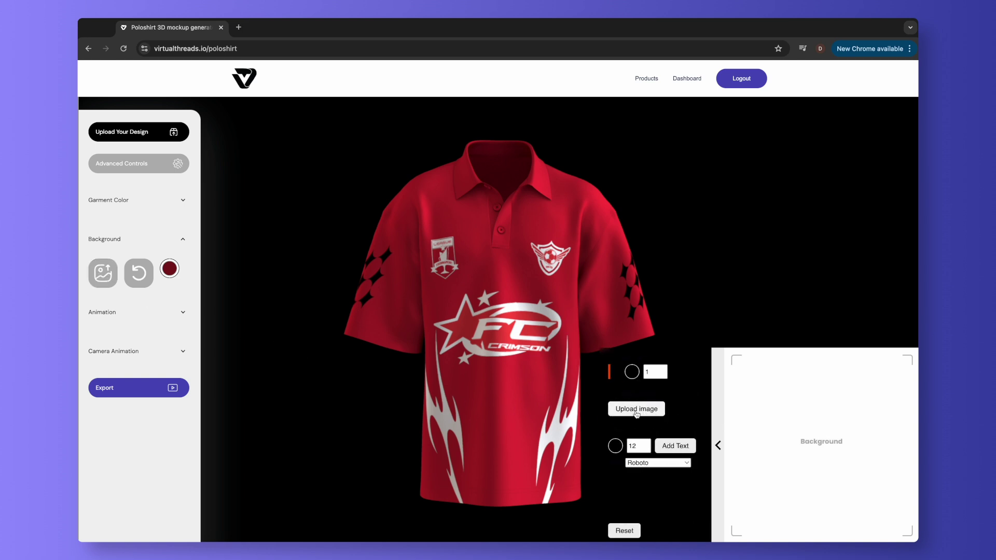
{"action": "left_click", "coordinate": [637, 409]}
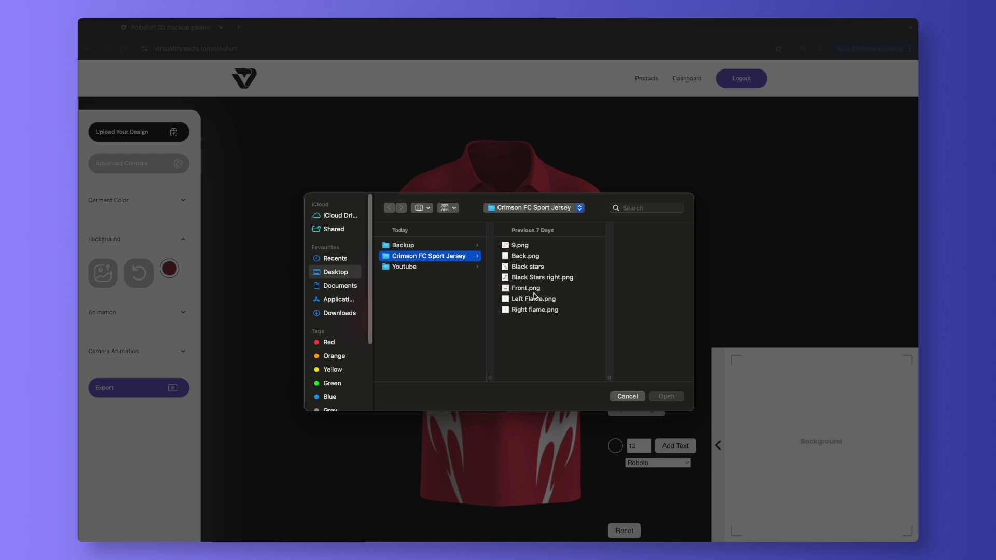
{"action": "left_click", "coordinate": [525, 257]}
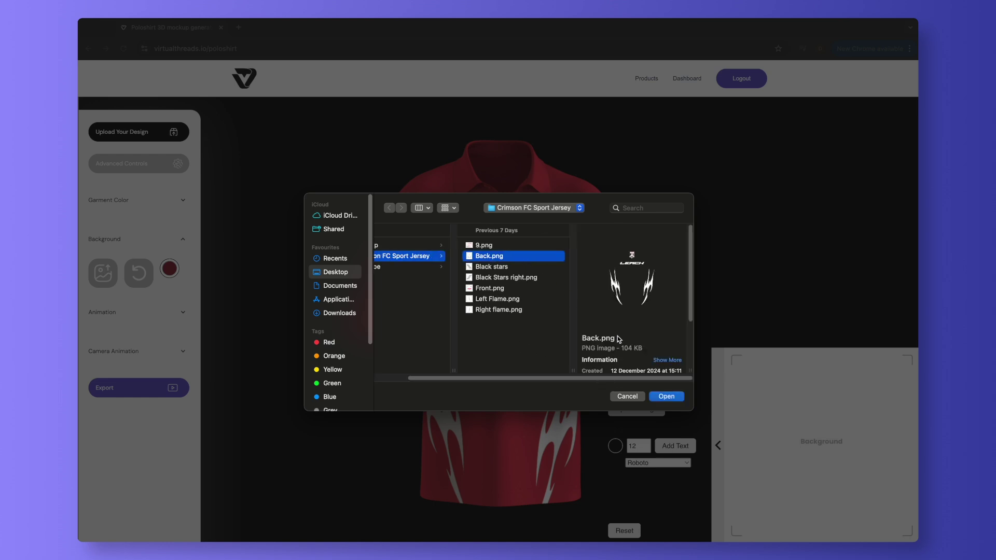
{"action": "left_click", "coordinate": [666, 398]}
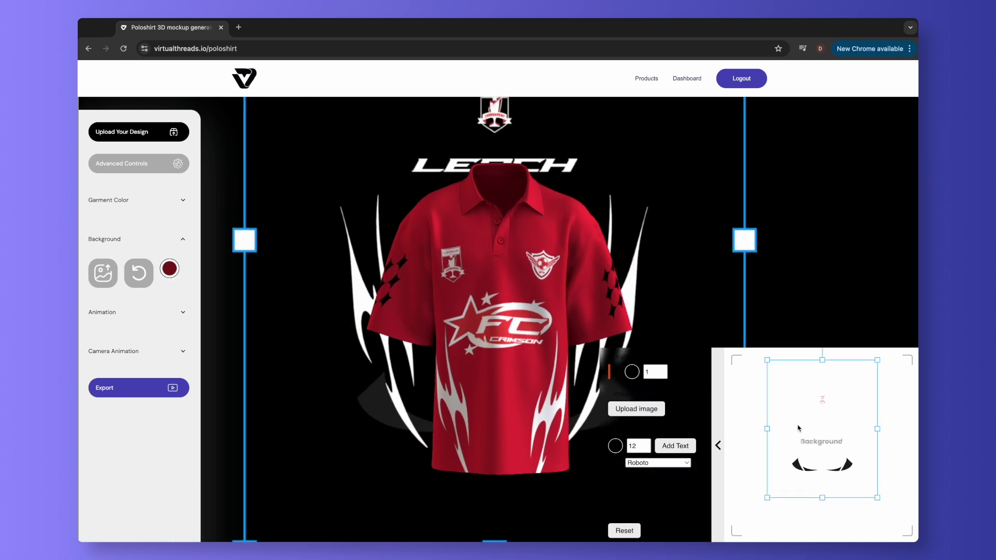
{"action": "left_click", "coordinate": [747, 381]}
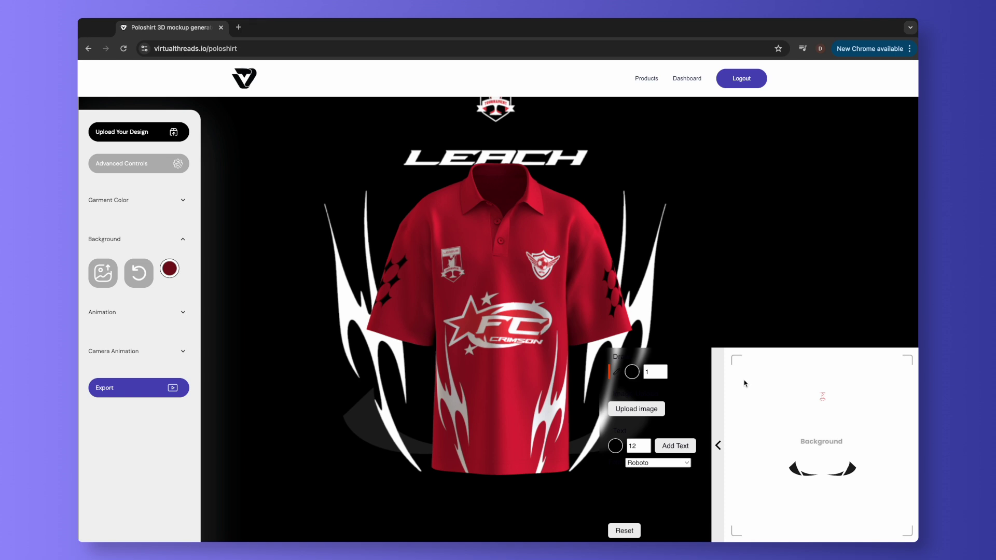
{"action": "left_click", "coordinate": [134, 240]}
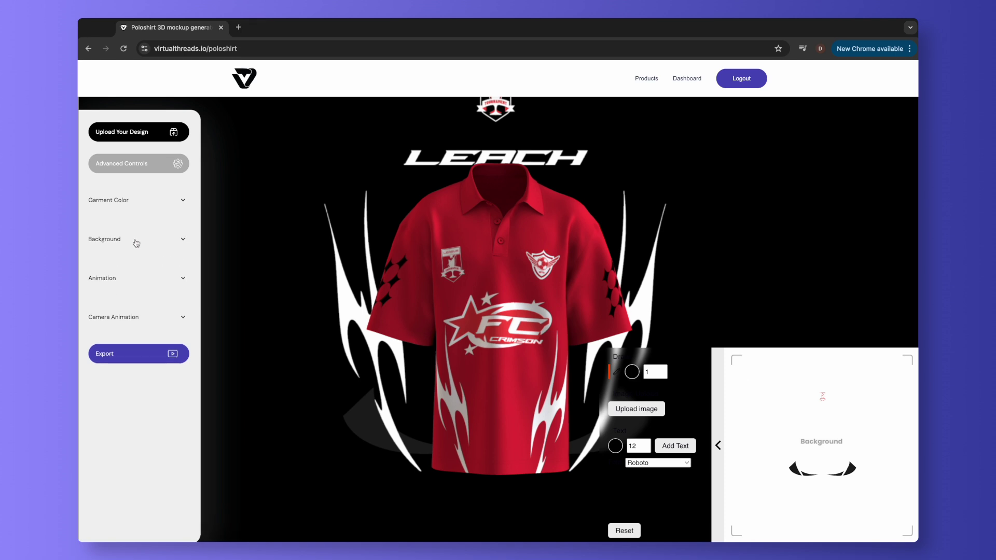
- Set the Animation Speed to 0.4 and show the Camera Animation options
{"action": "left_click", "coordinate": [151, 277]}
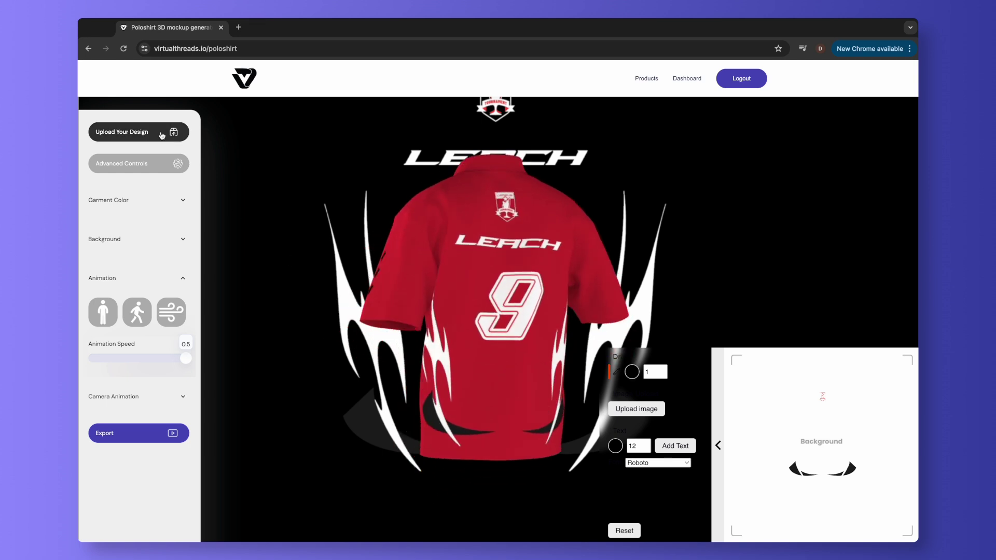
{"action": "left_click", "coordinate": [152, 281]}
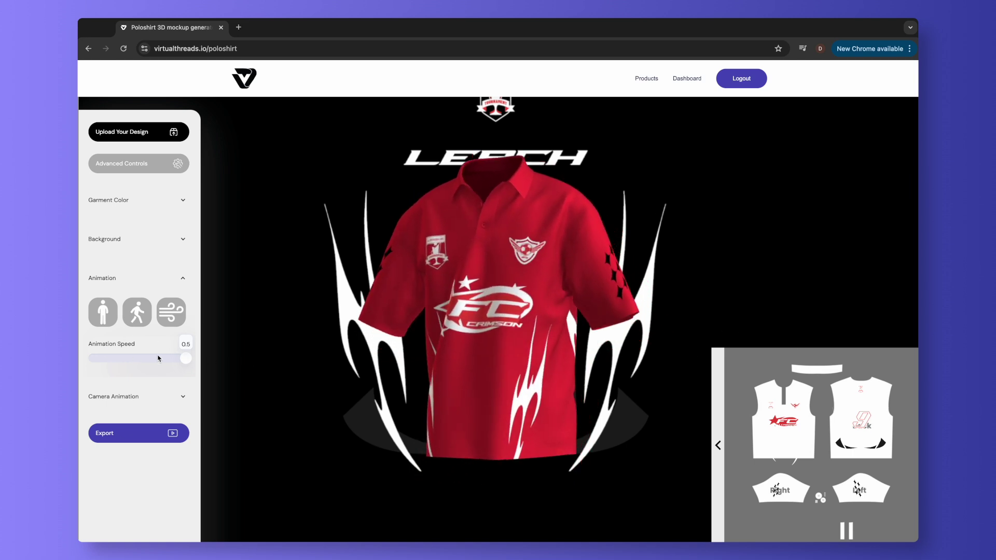
{"action": "left_click_drag", "start_coordinate": [159, 358], "coordinate": [187, 359]}
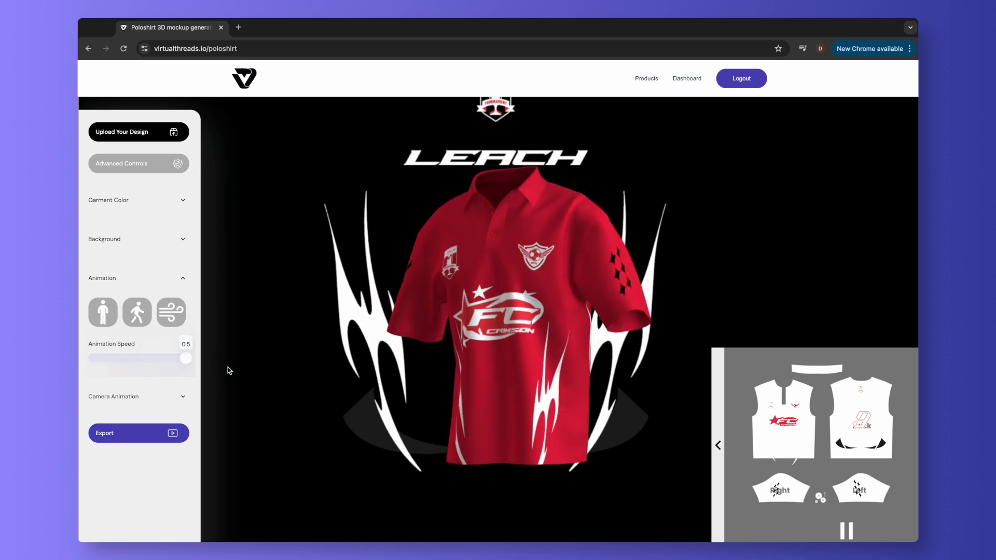
{"action": "left_click", "coordinate": [159, 358]}
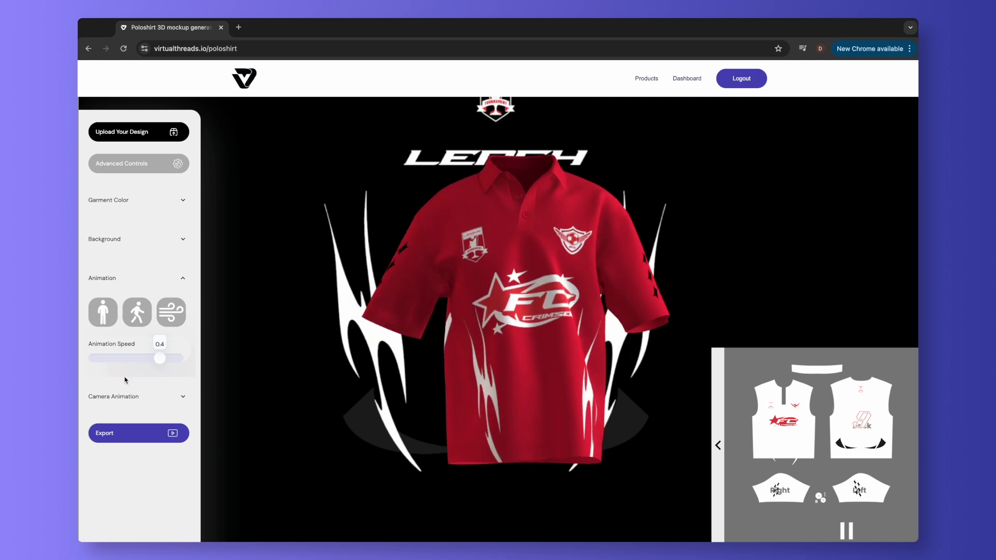
{"action": "left_click", "coordinate": [146, 396]}
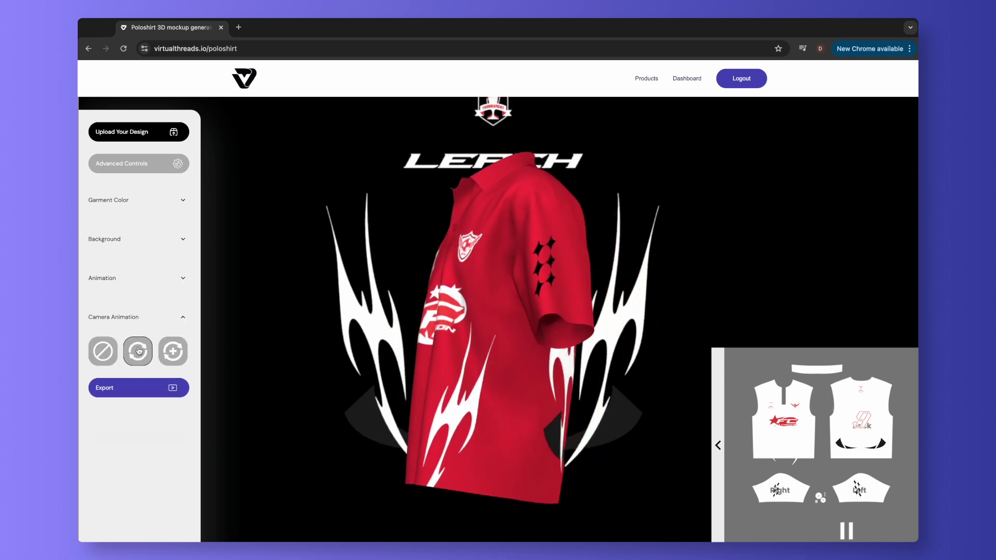
- Try the close-up camera animation, then switch camera animation off
{"action": "left_click", "coordinate": [164, 355]}
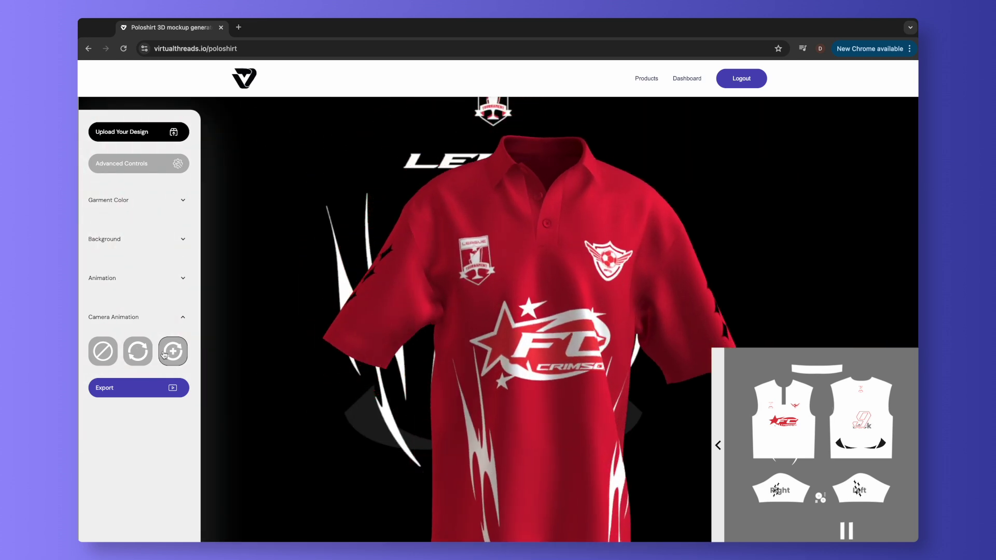
{"action": "left_click", "coordinate": [95, 357]}
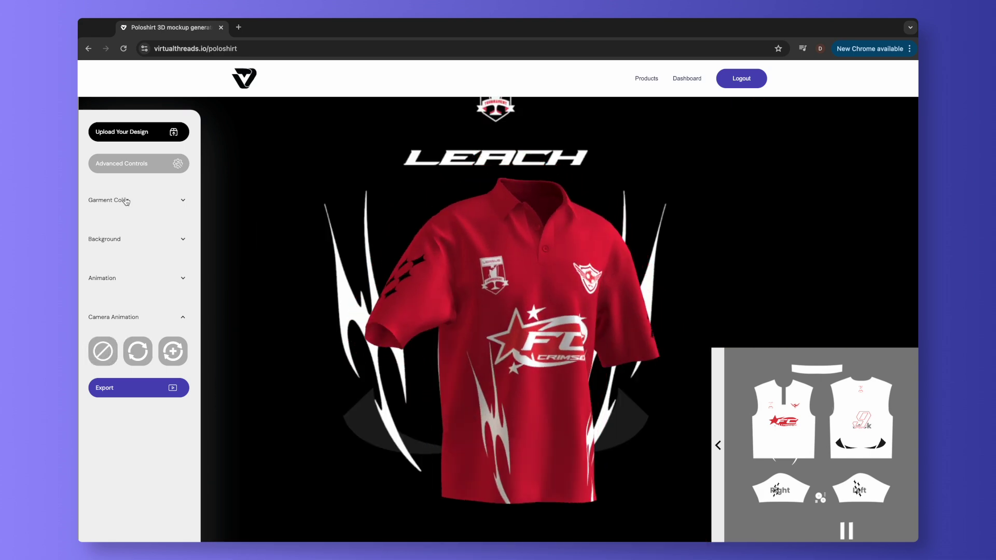
- Set Acid Wash to 1.0, return Puff Print to 0.0, and bring up Export Options
{"action": "left_click", "coordinate": [147, 165]}
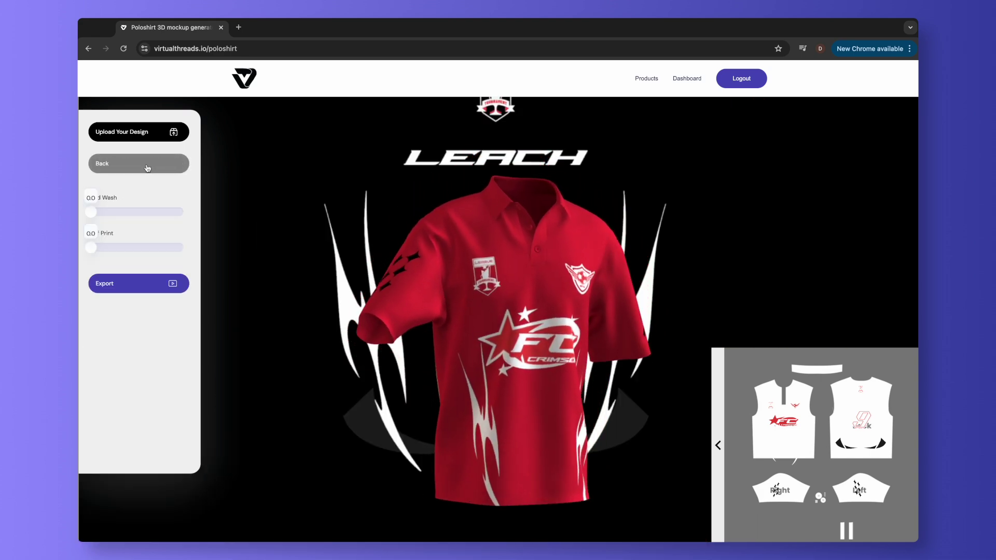
{"action": "left_click_drag", "start_coordinate": [90, 217], "coordinate": [214, 211]}
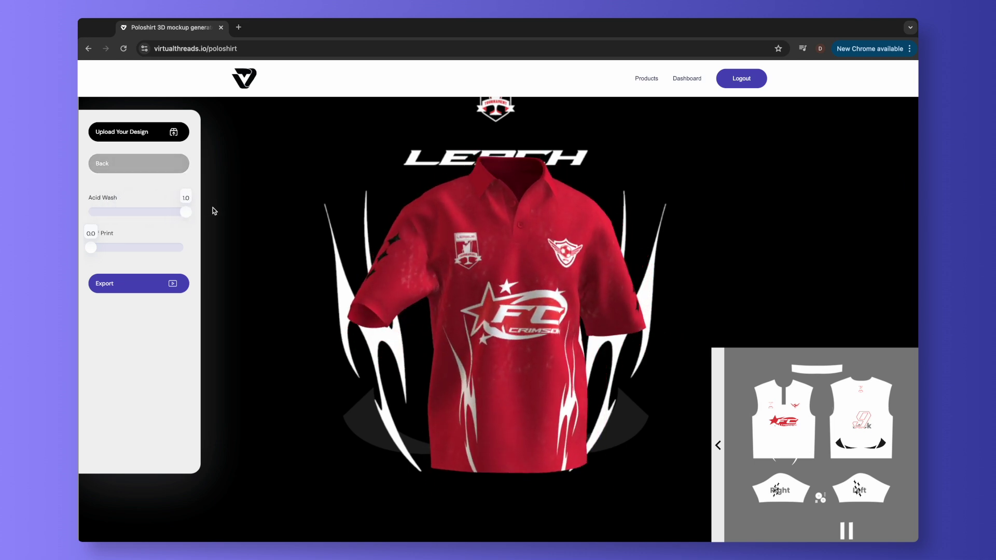
{"action": "scroll", "coordinate": [460, 264], "scroll_direction": "up", "scroll_amount": 5}
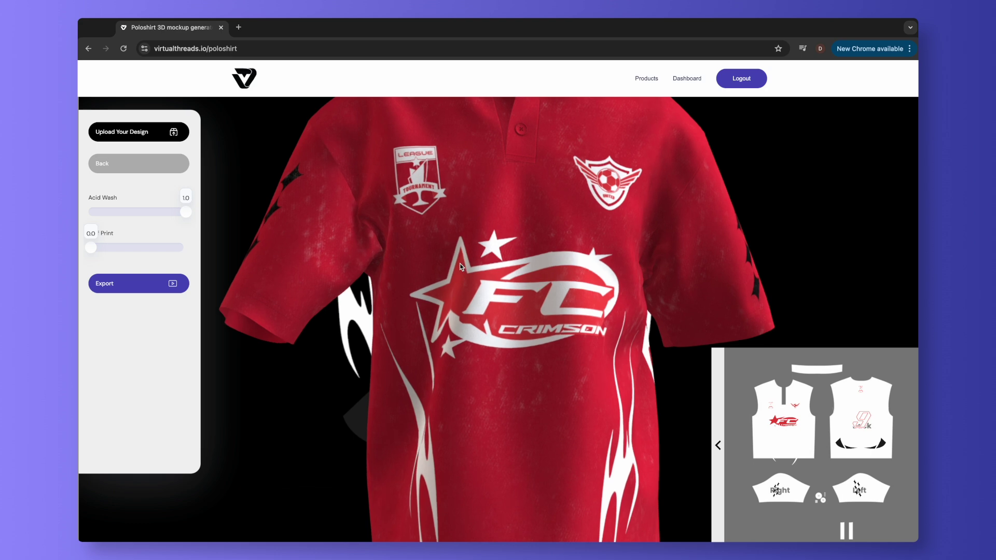
{"action": "left_click_drag", "start_coordinate": [96, 249], "coordinate": [138, 249]}
{"action": "left_click_drag", "start_coordinate": [190, 250], "coordinate": [164, 253]}
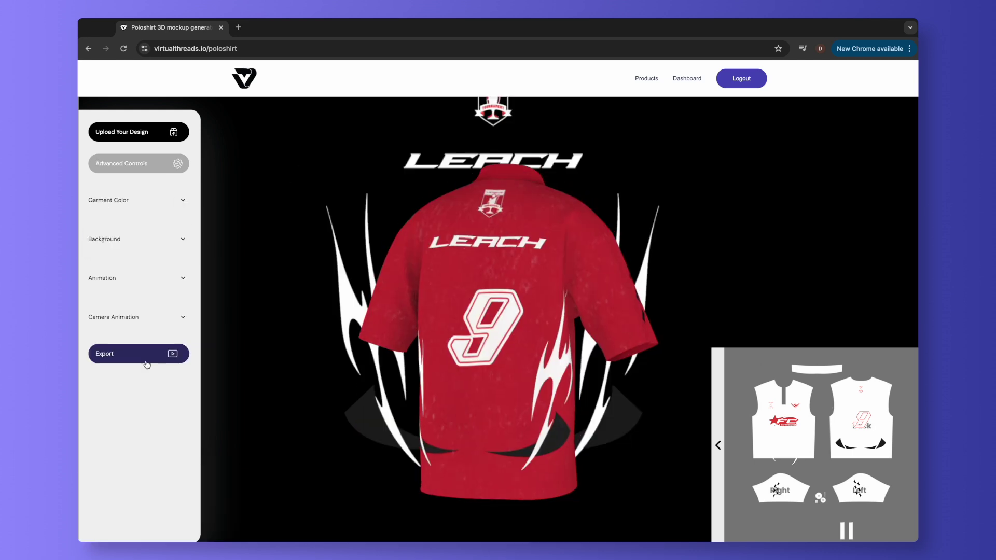
{"action": "left_click", "coordinate": [148, 354]}
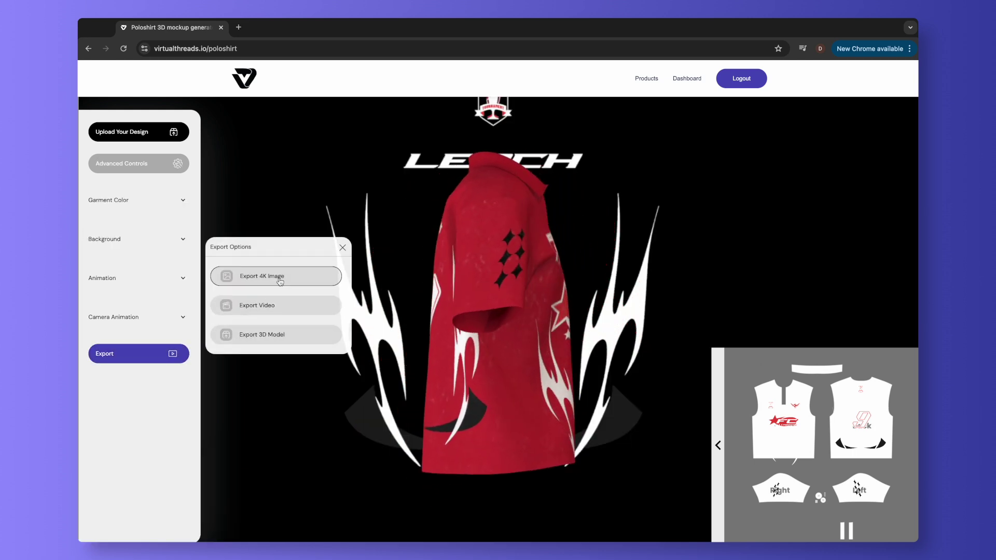